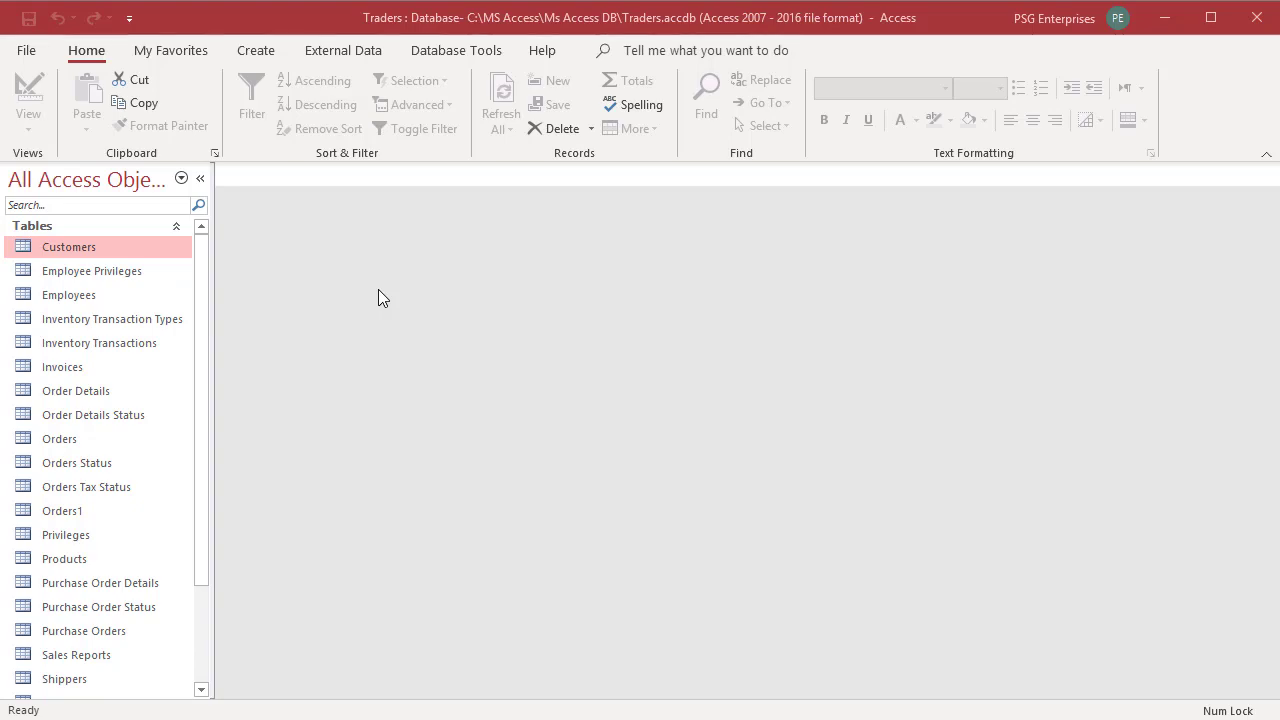
# Filter the Customers table to IDs of 21 or lower, leaving 21 of 29 records.
pyautogui.doubleClick(150, 246)
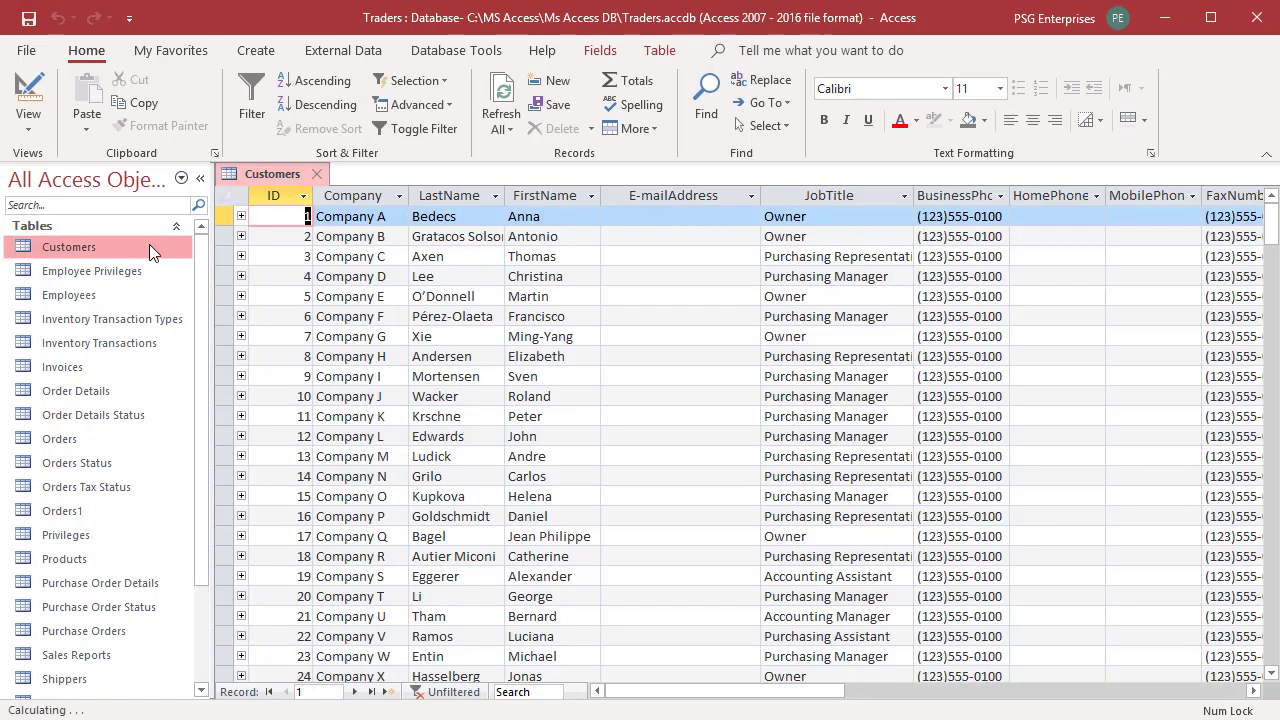
pyautogui.rightClick(300, 216)
pyautogui.moveTo(370, 410)
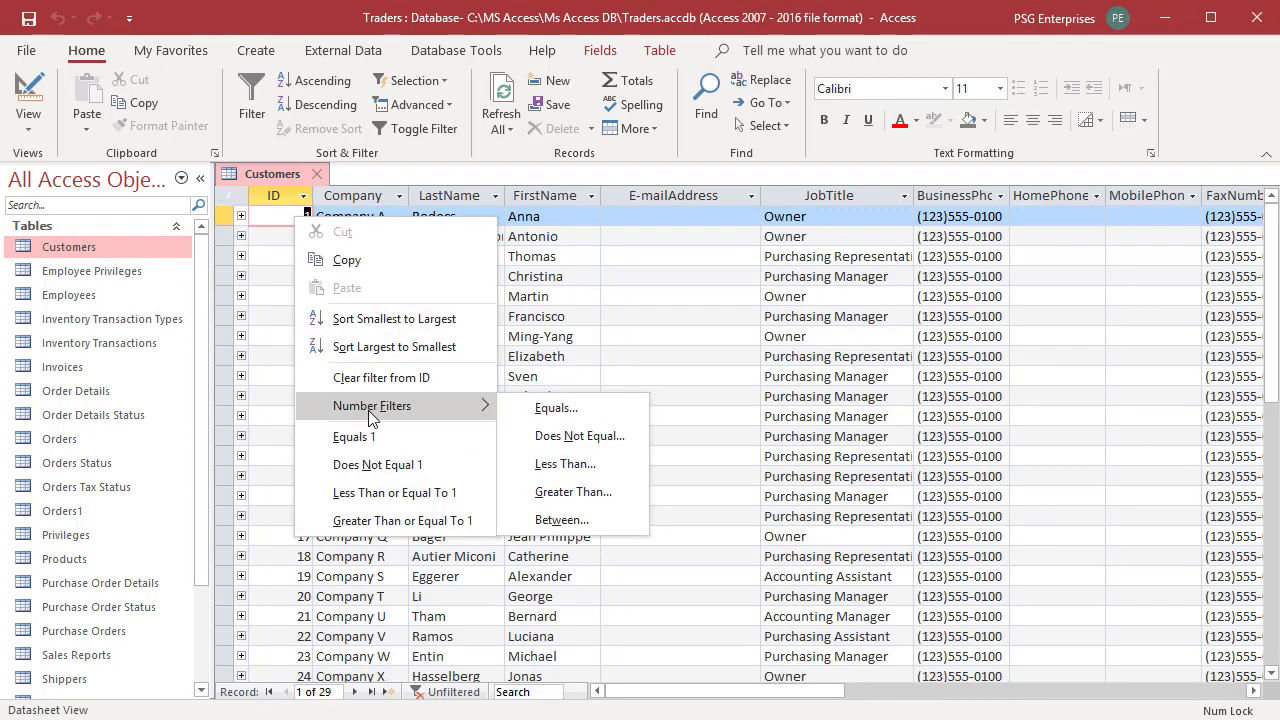
pyautogui.click(545, 465)
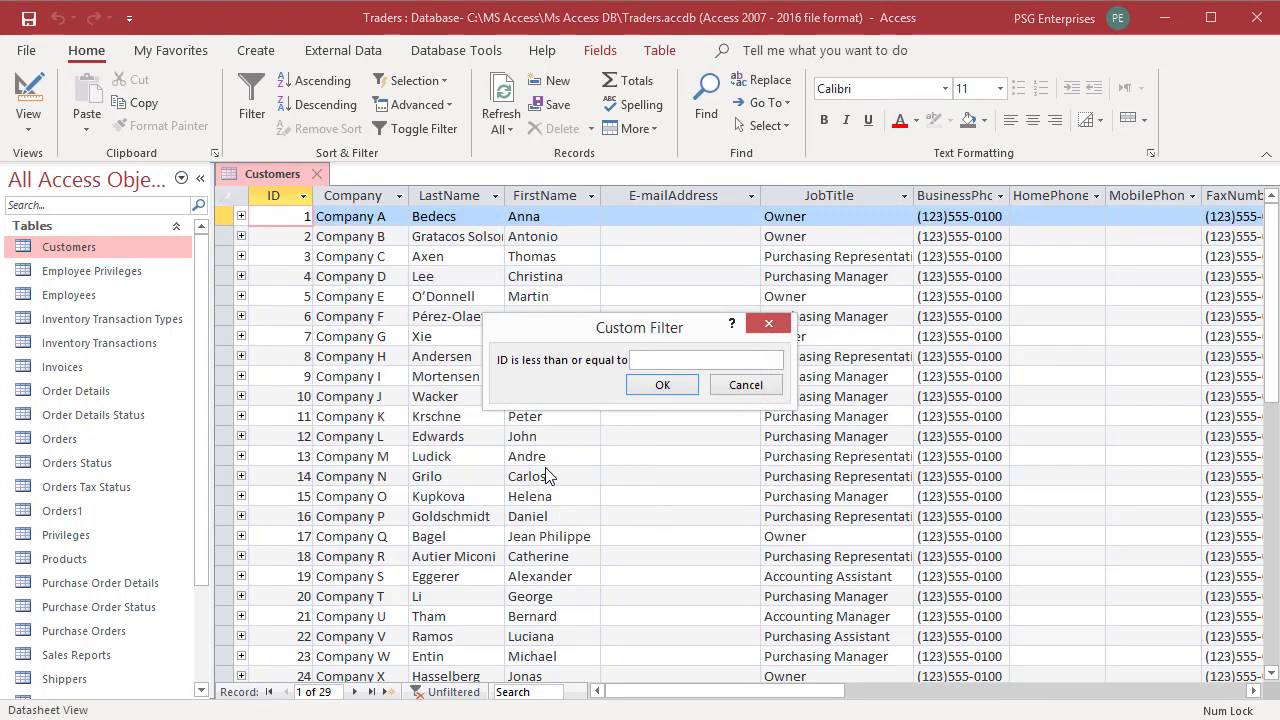
pyautogui.write('2')
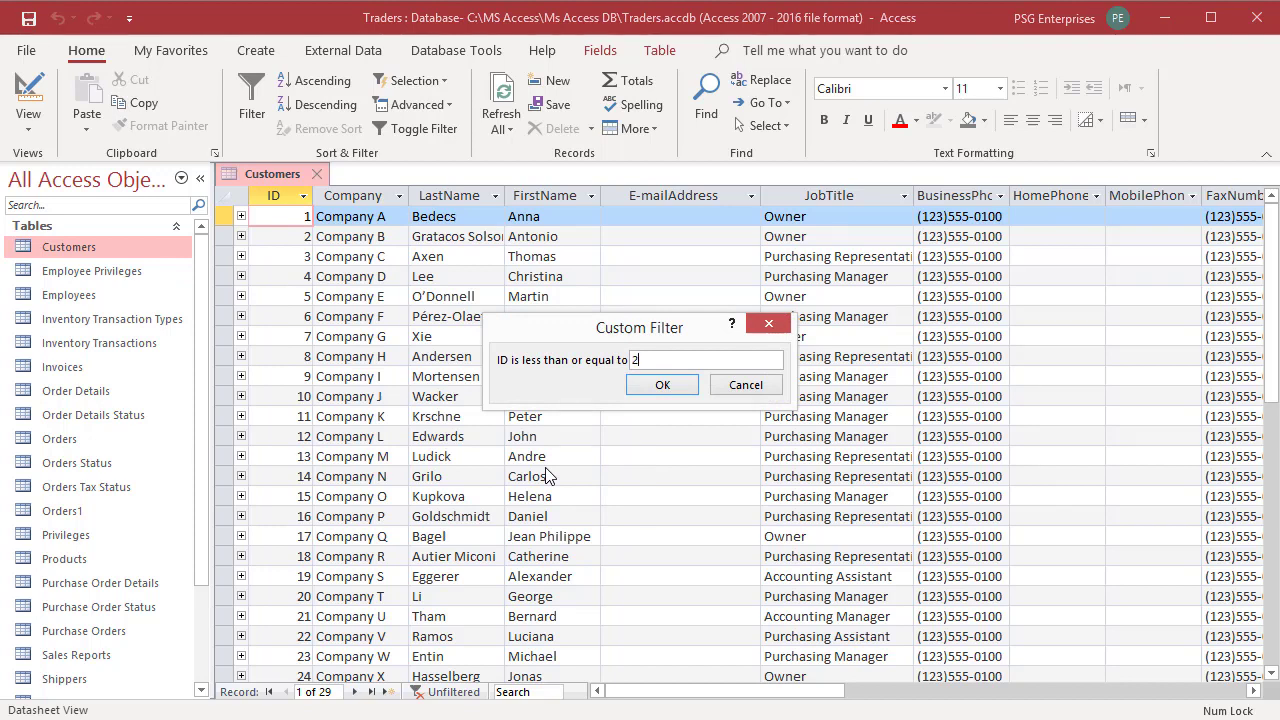
pyautogui.write('1')
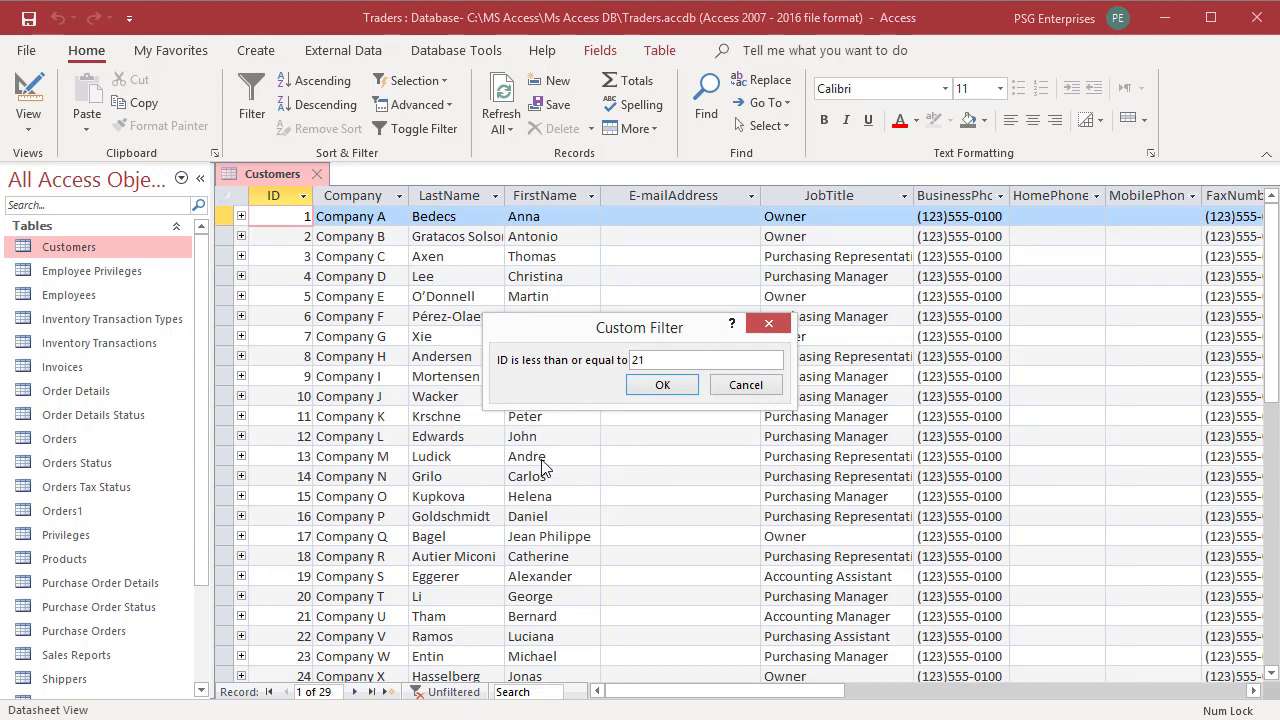
pyautogui.click(660, 386)
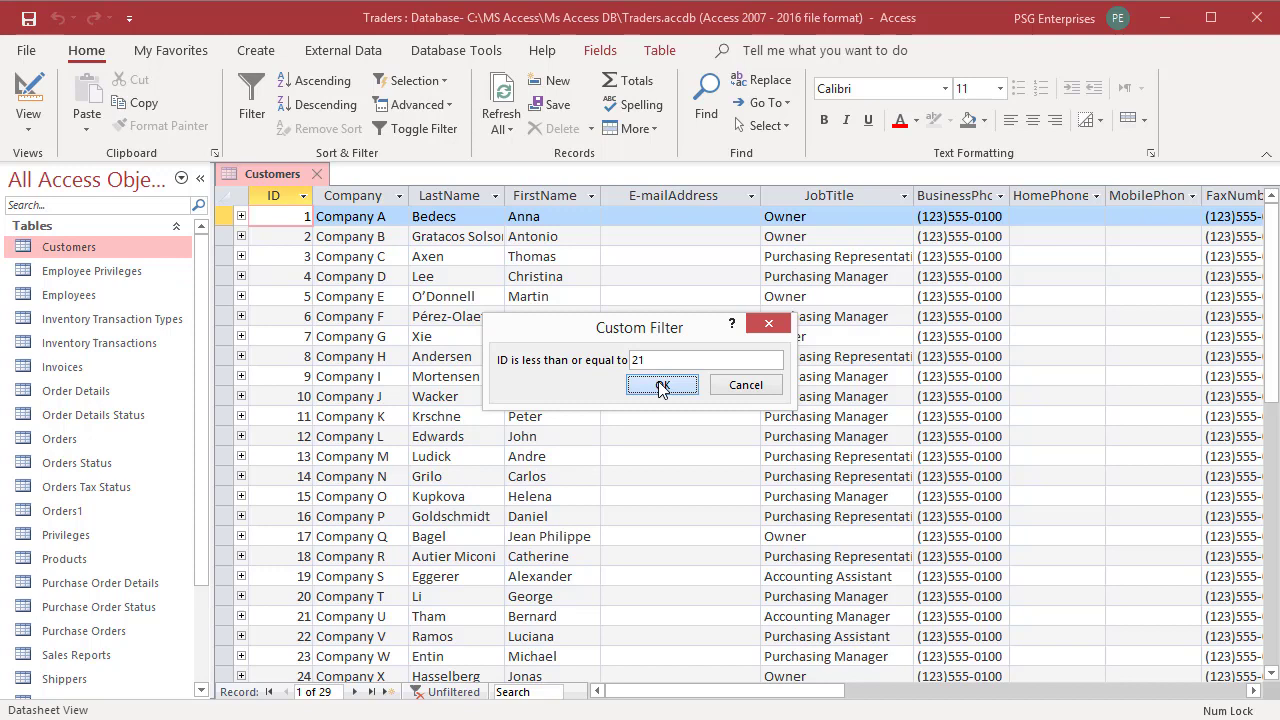
pyautogui.click(660, 386)
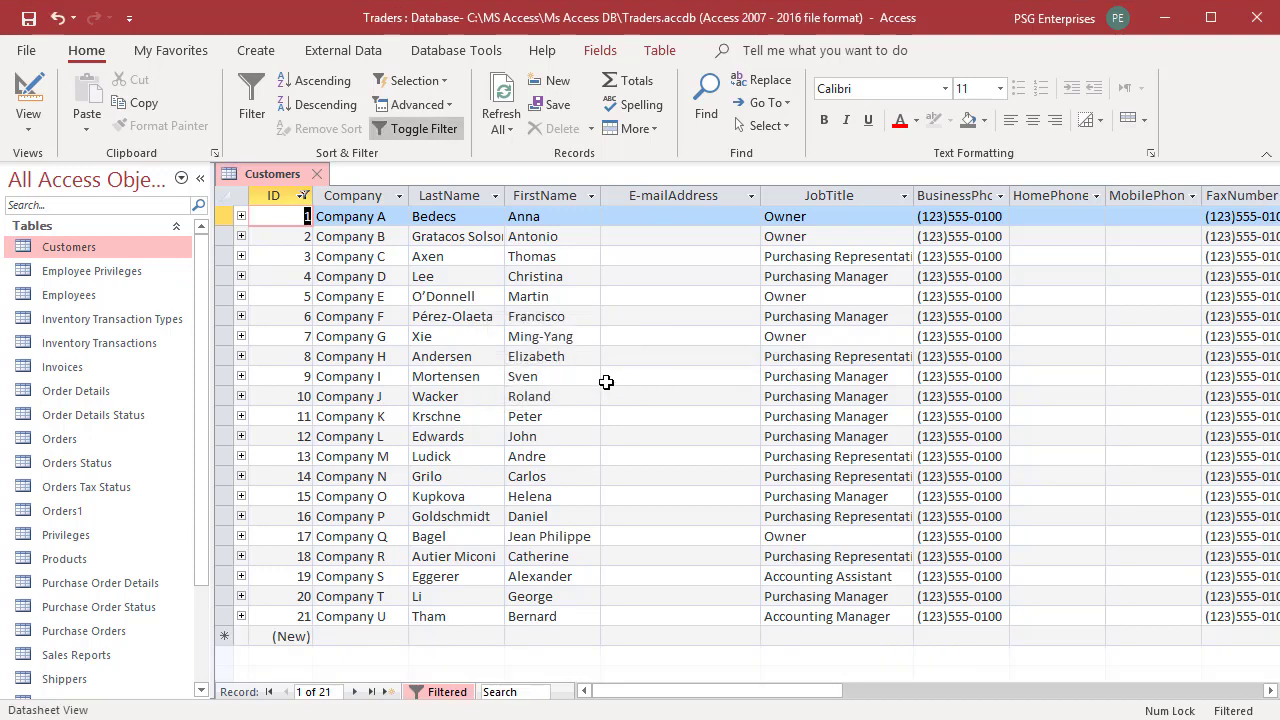
# Save the filtered Customers table and bring up the External Data export tools.
pyautogui.click(28, 18)
pyautogui.click(137, 247)
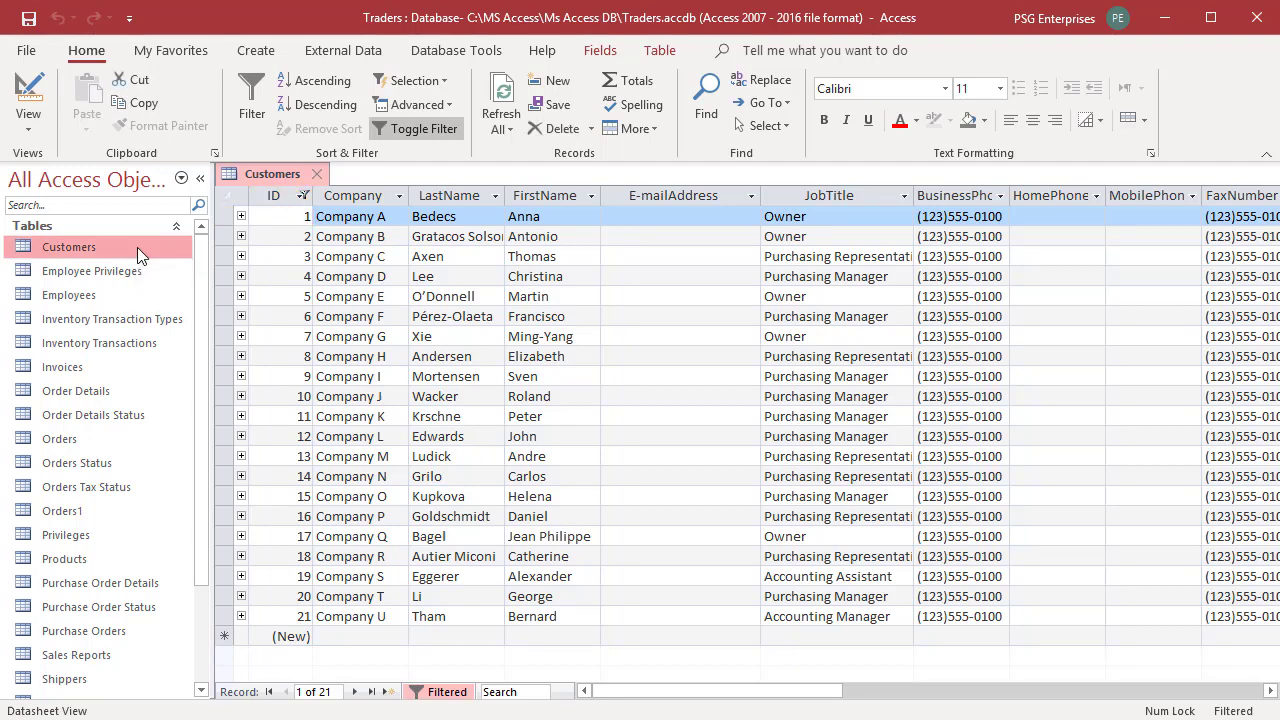
pyautogui.rightClick(137, 247)
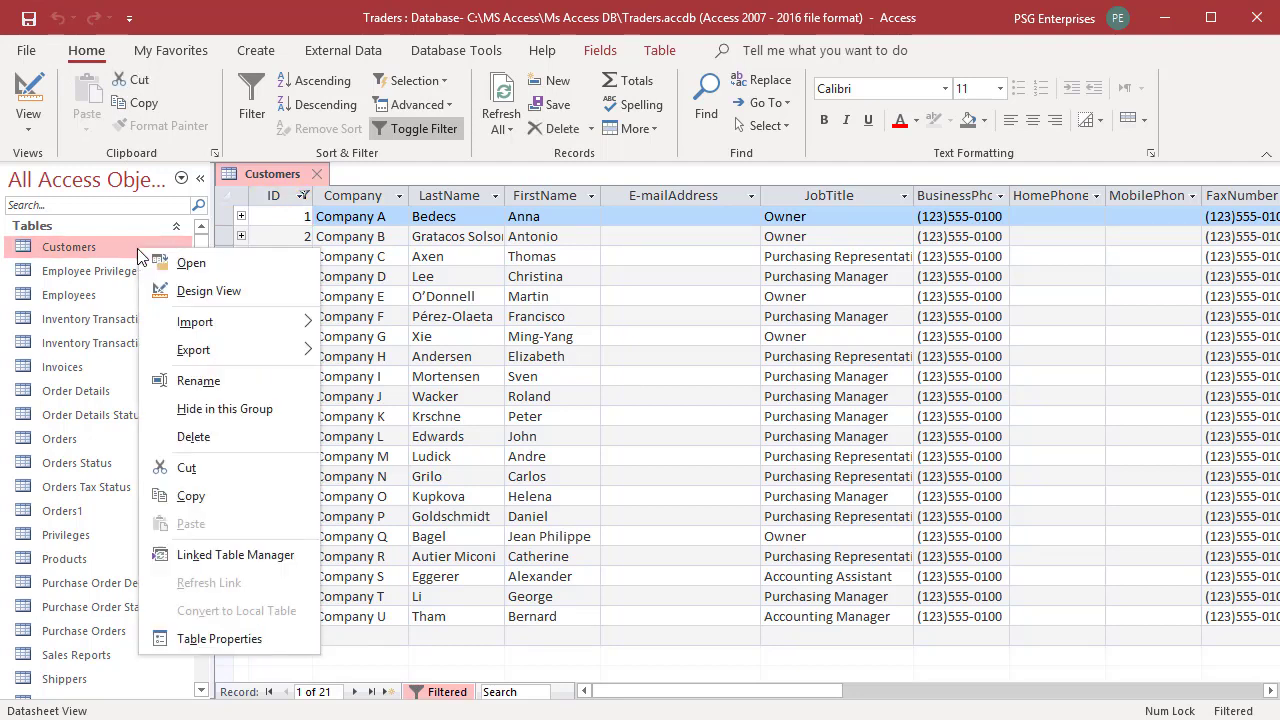
pyautogui.moveTo(196, 355)
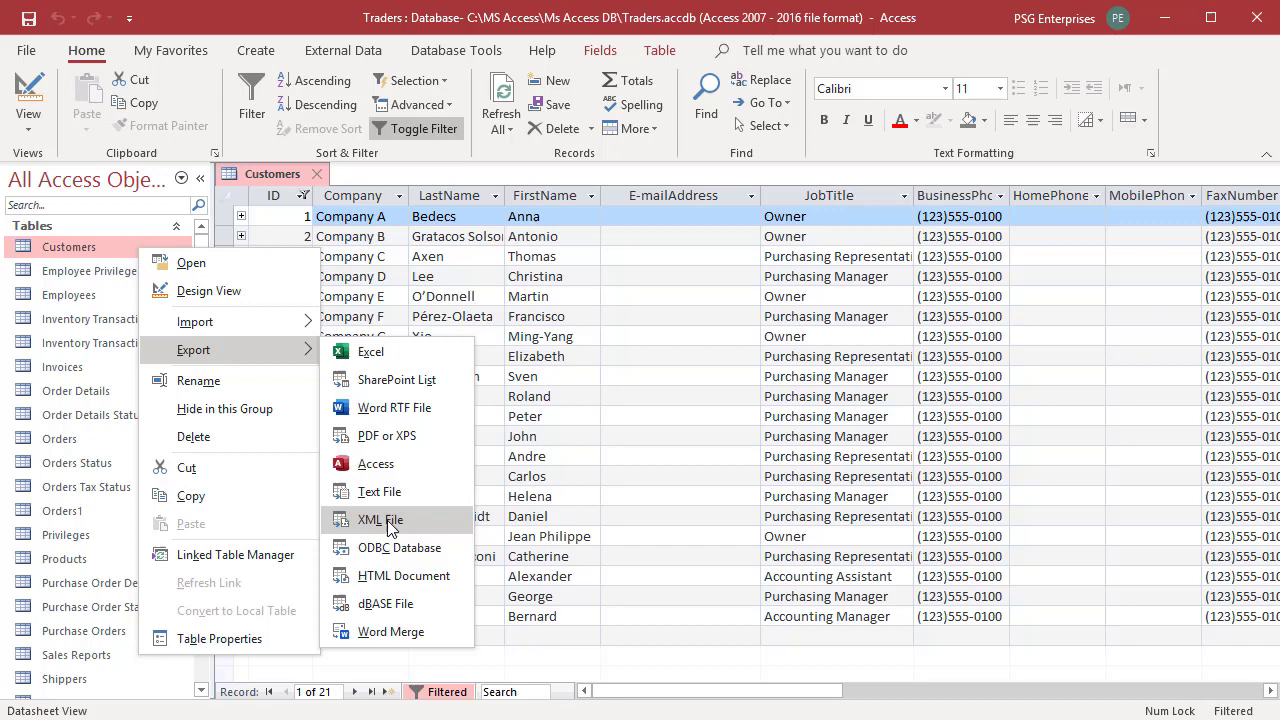
pyautogui.click(328, 58)
pyautogui.click(328, 55)
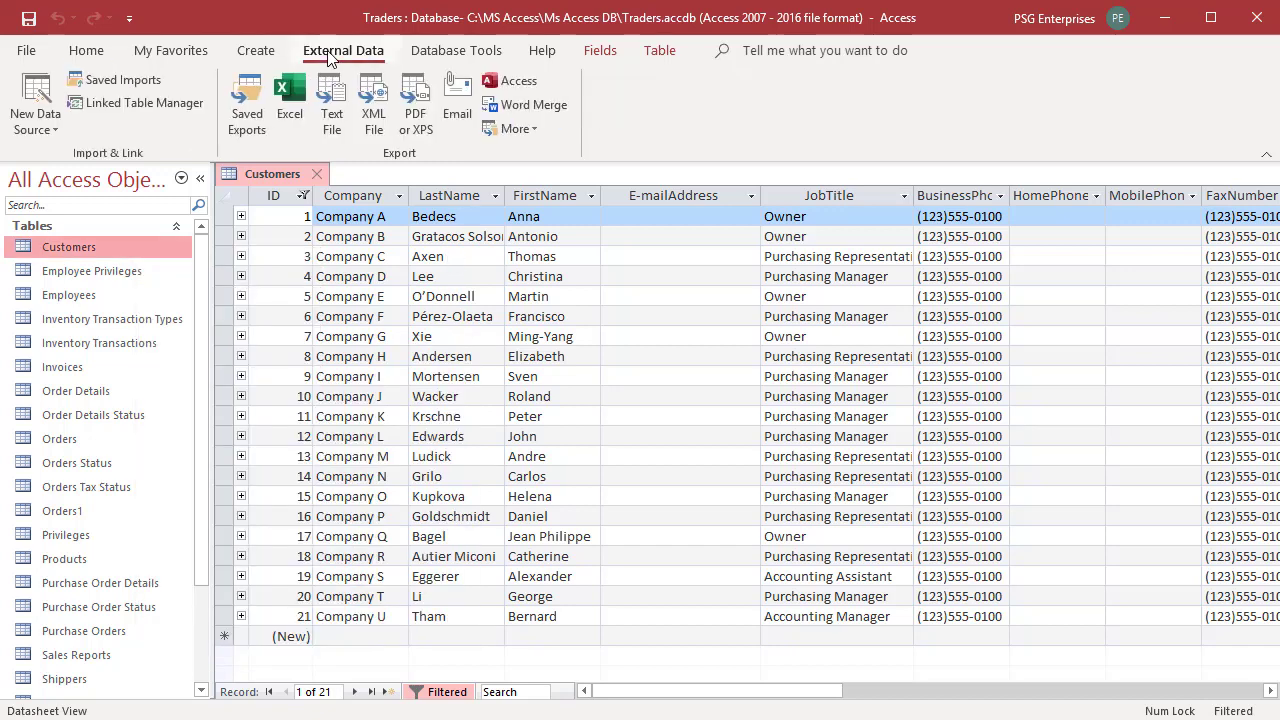
# Start an XML export of Customers to C:\MS Access\Customers.xml.
pyautogui.click(373, 98)
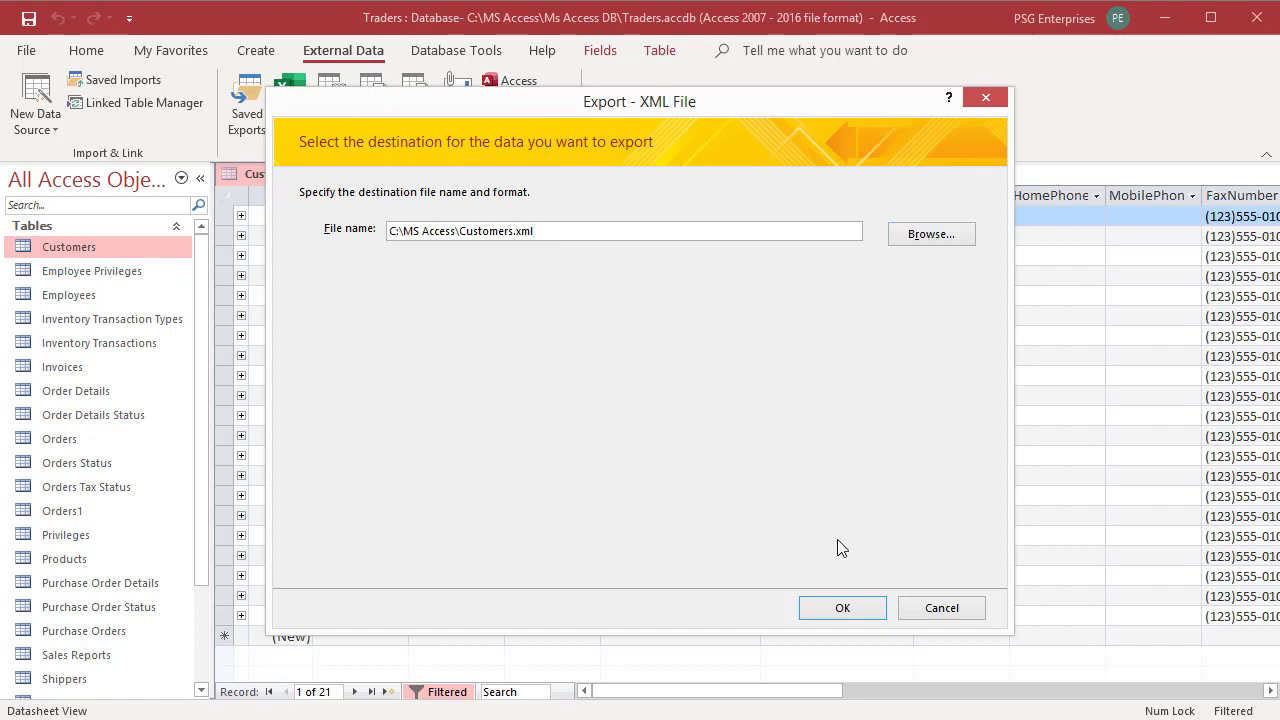
pyautogui.click(840, 608)
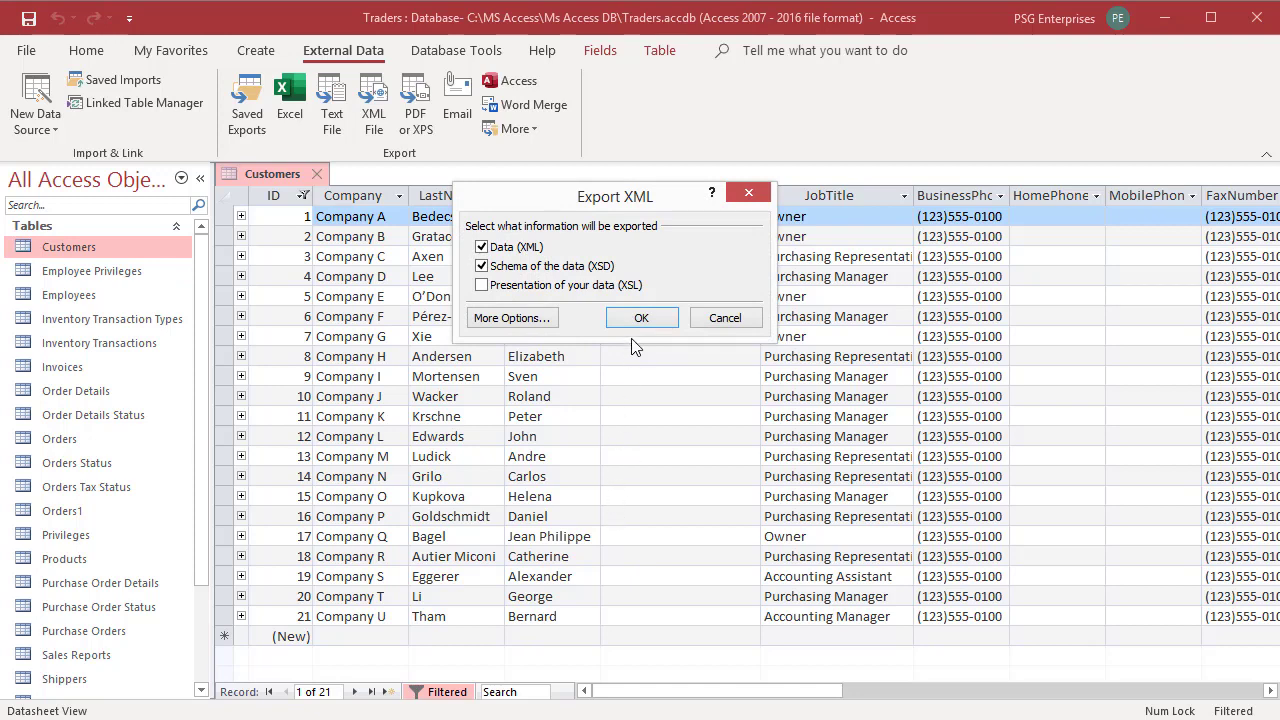
# In the full XML export options, include the related Orders table with Customers.
pyautogui.click(513, 319)
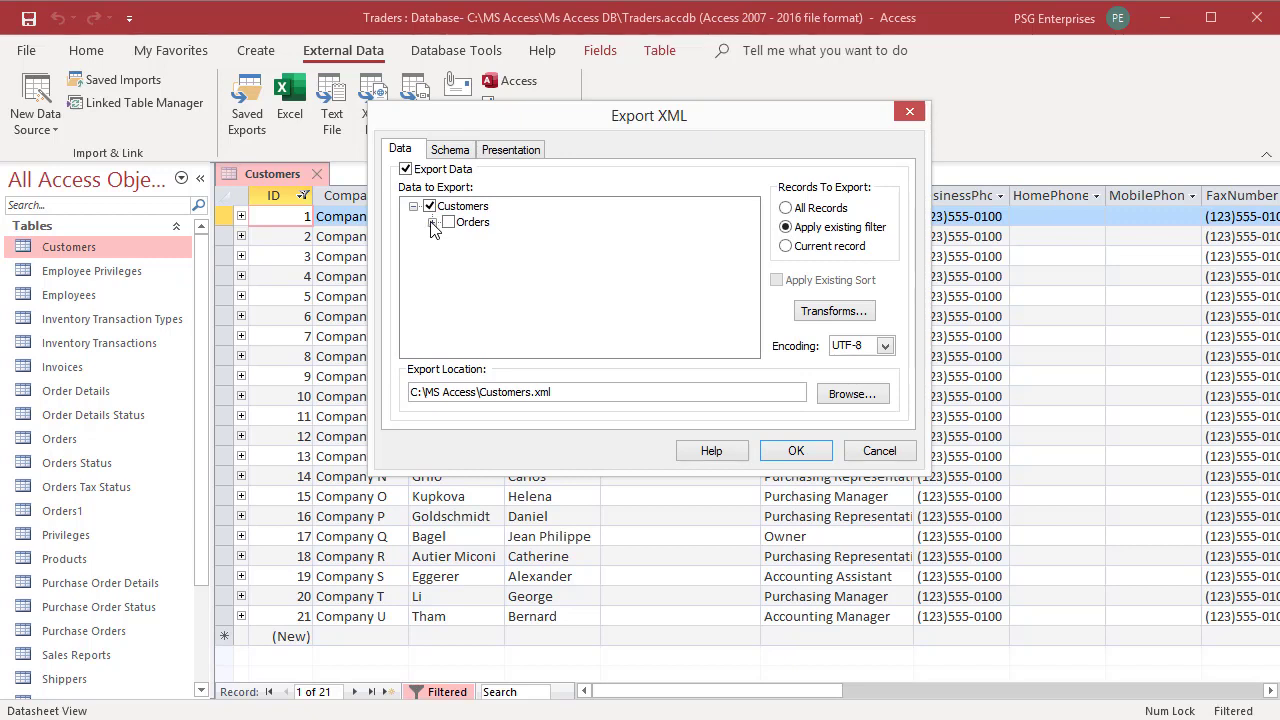
pyautogui.click(431, 222)
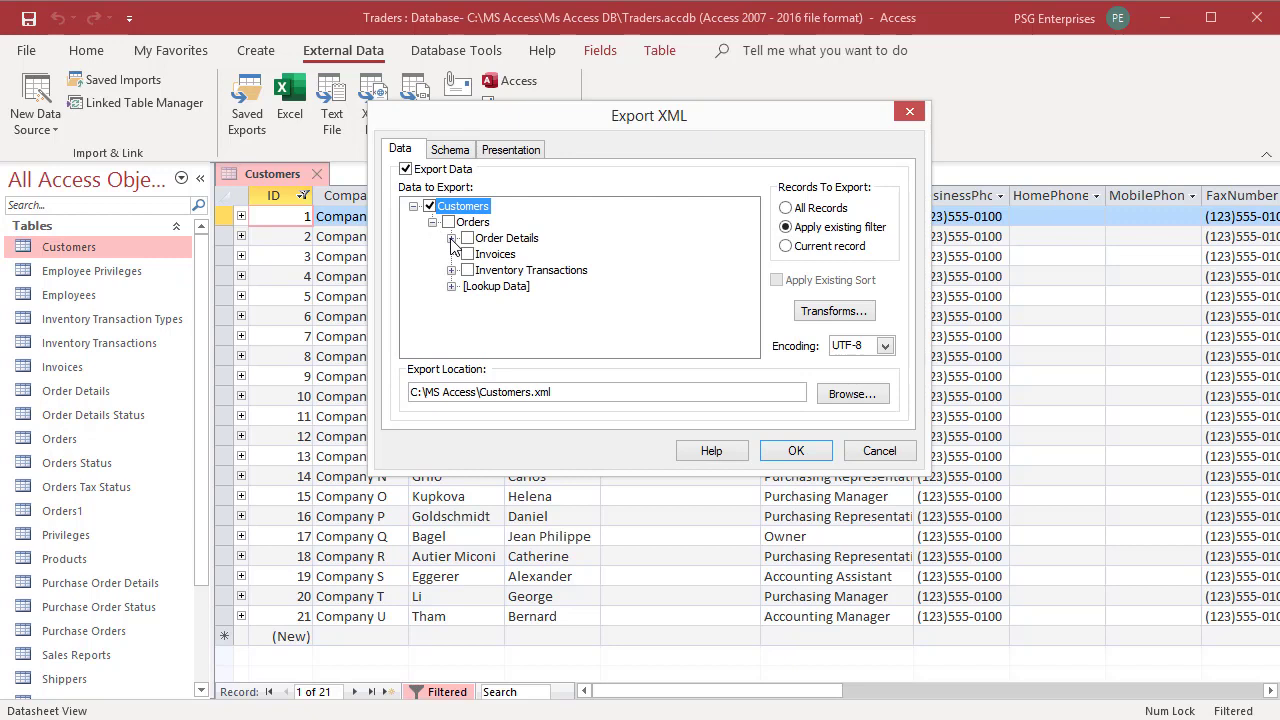
pyautogui.click(451, 270)
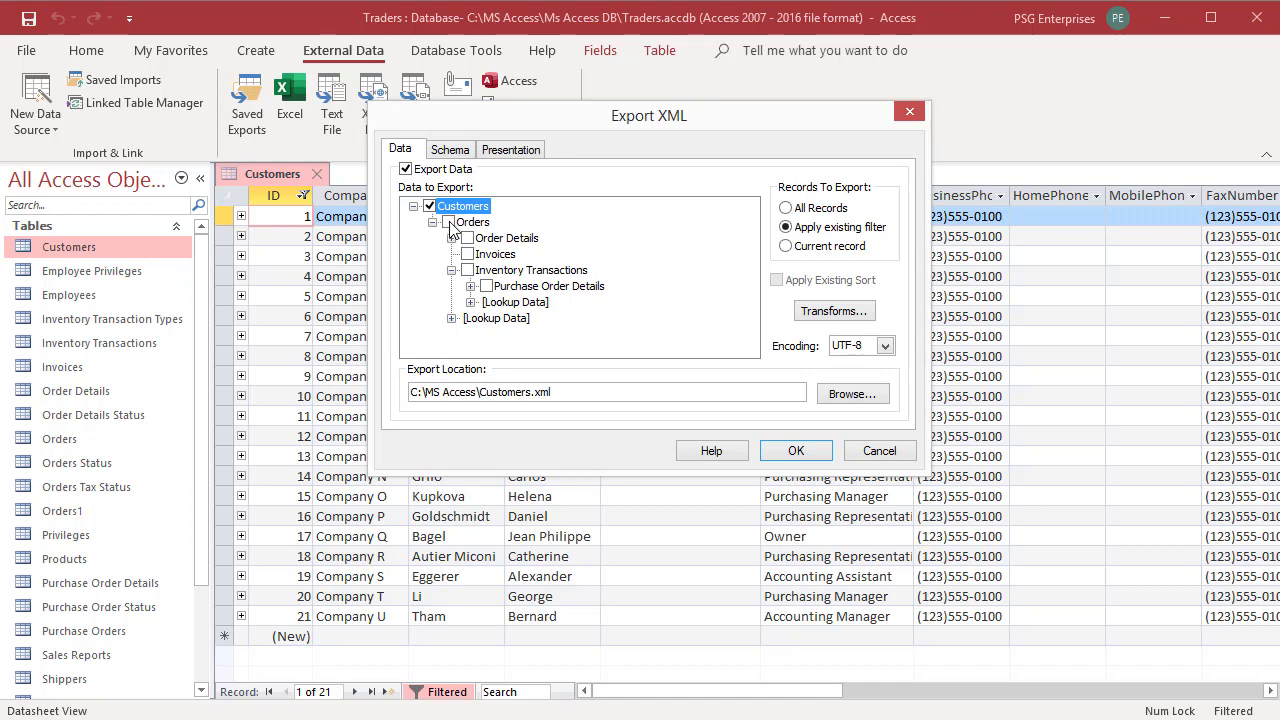
pyautogui.click(449, 222)
# Leave transforms empty and keep UTF-8 as the export encoding.
pyautogui.click(825, 315)
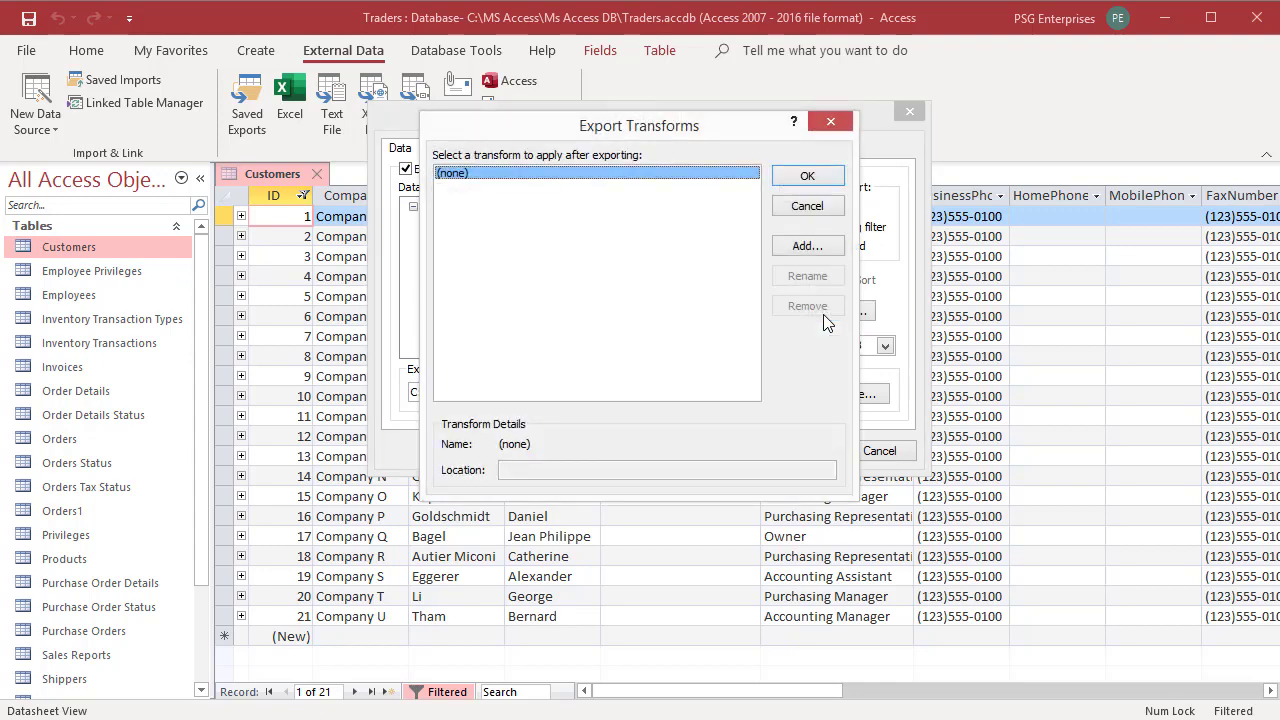
pyautogui.click(815, 206)
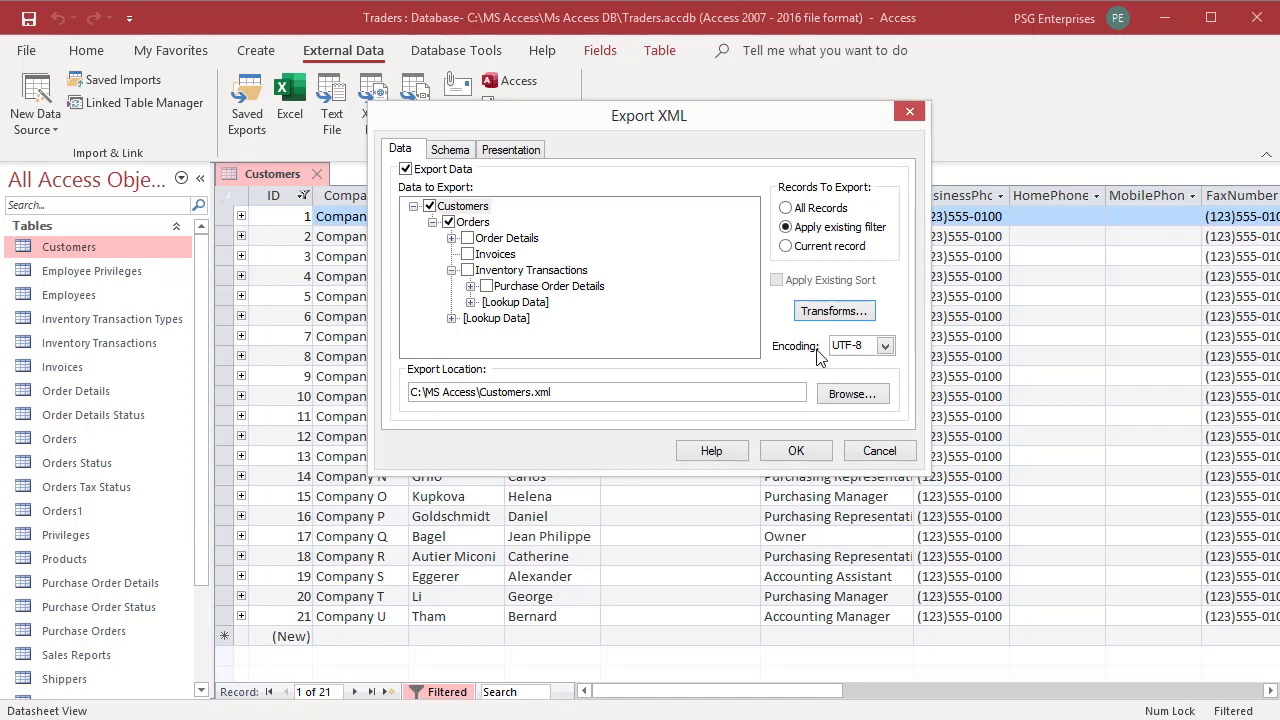
pyautogui.click(885, 346)
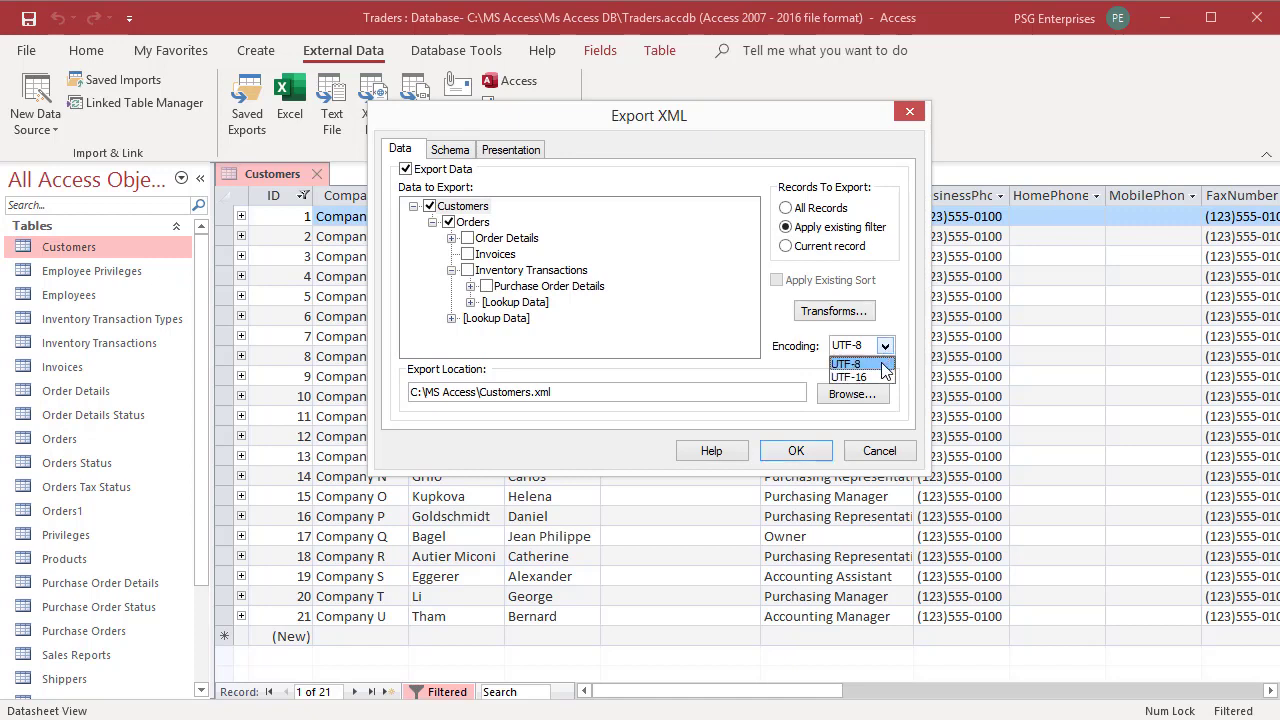
pyautogui.click(883, 364)
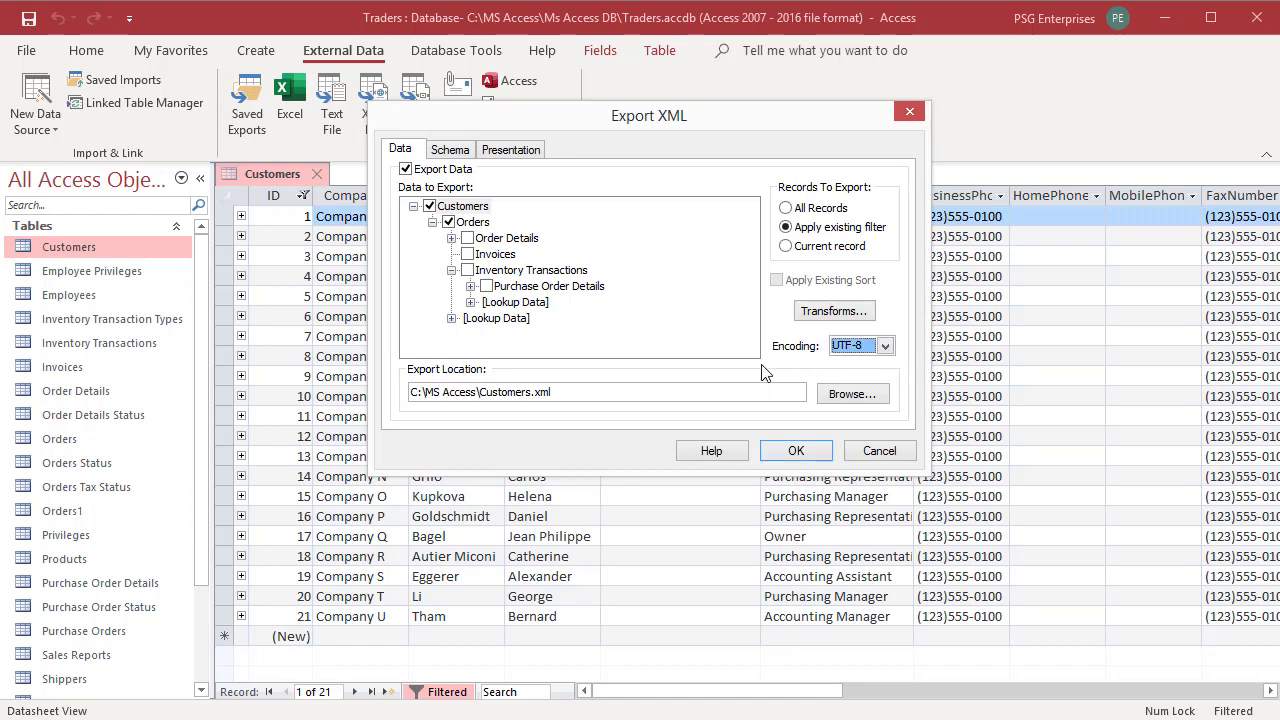
# Show the Schema settings, keeping the separate Customers.xsd schema document.
pyautogui.click(447, 152)
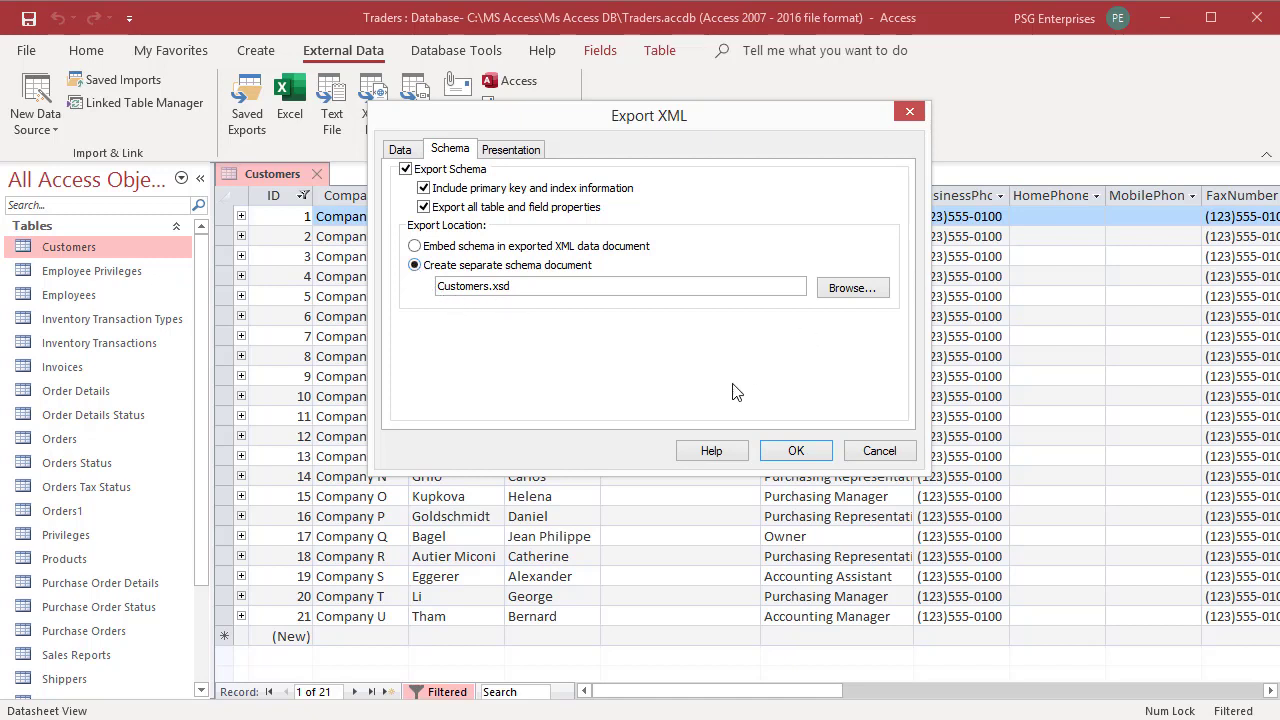
# Add an HTML 4.0 presentation file Customers.xsl for the client and run the export.
pyautogui.click(525, 150)
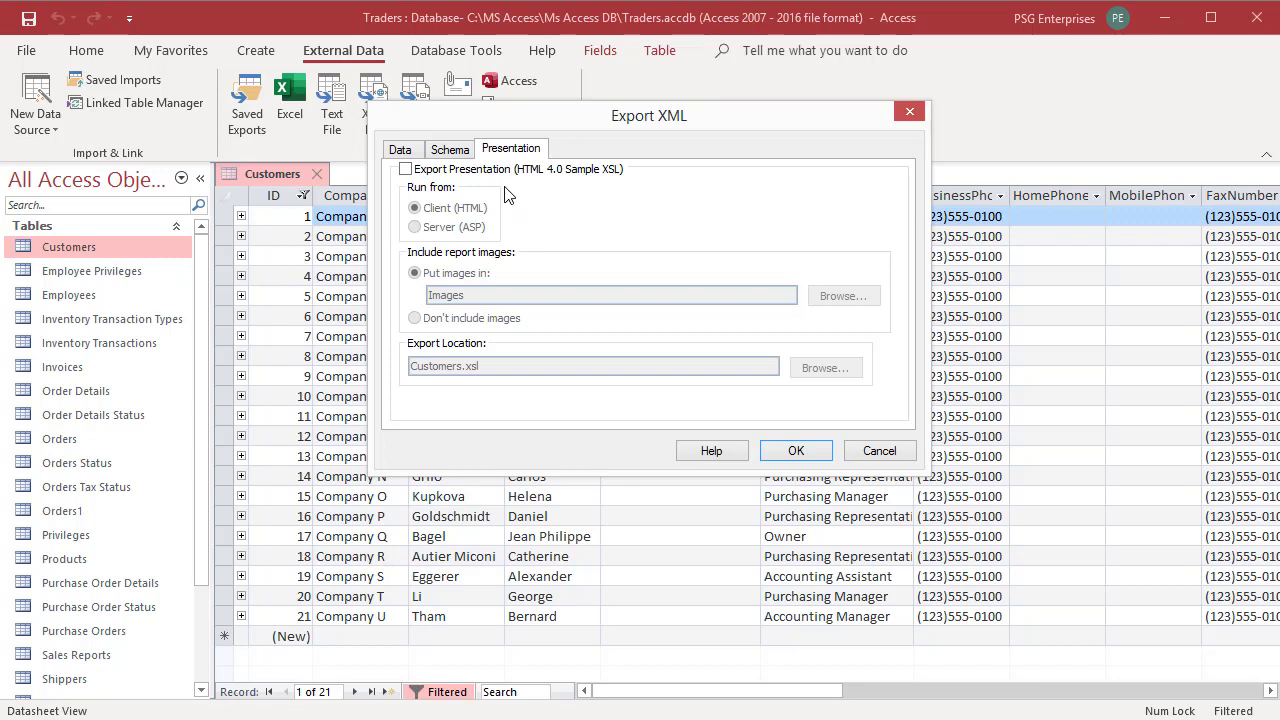
pyautogui.click(405, 170)
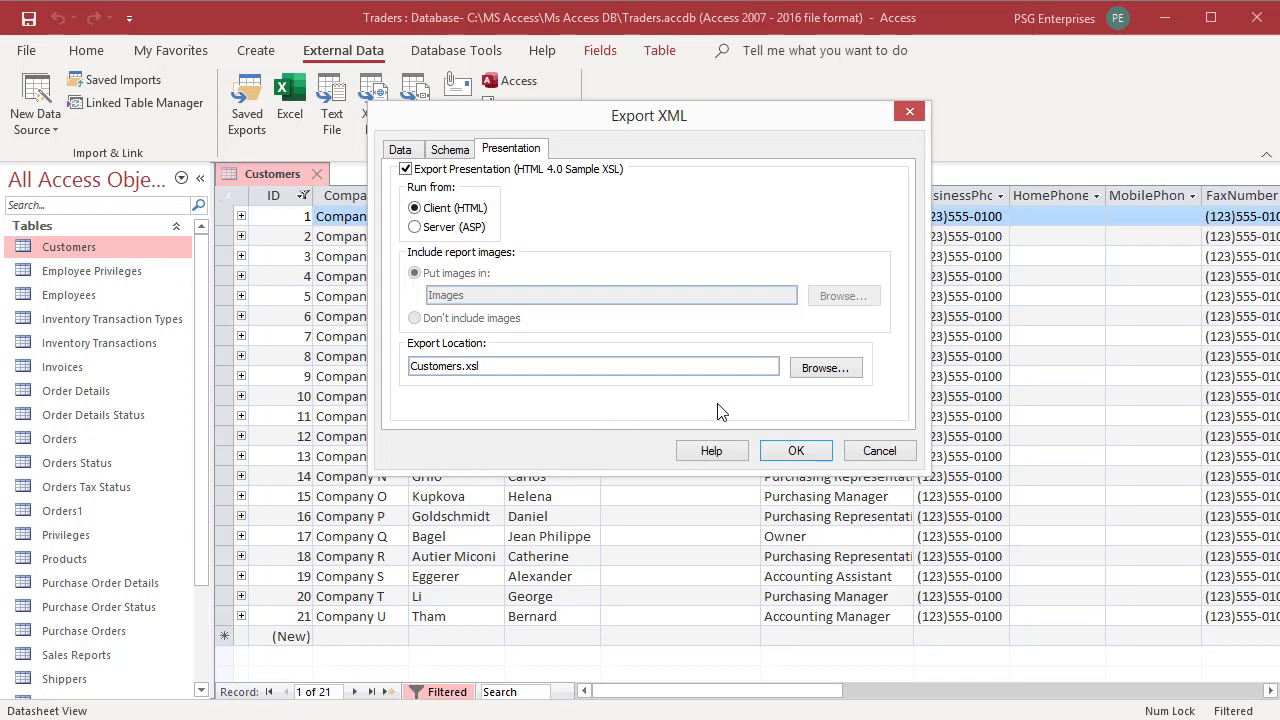
pyautogui.click(795, 450)
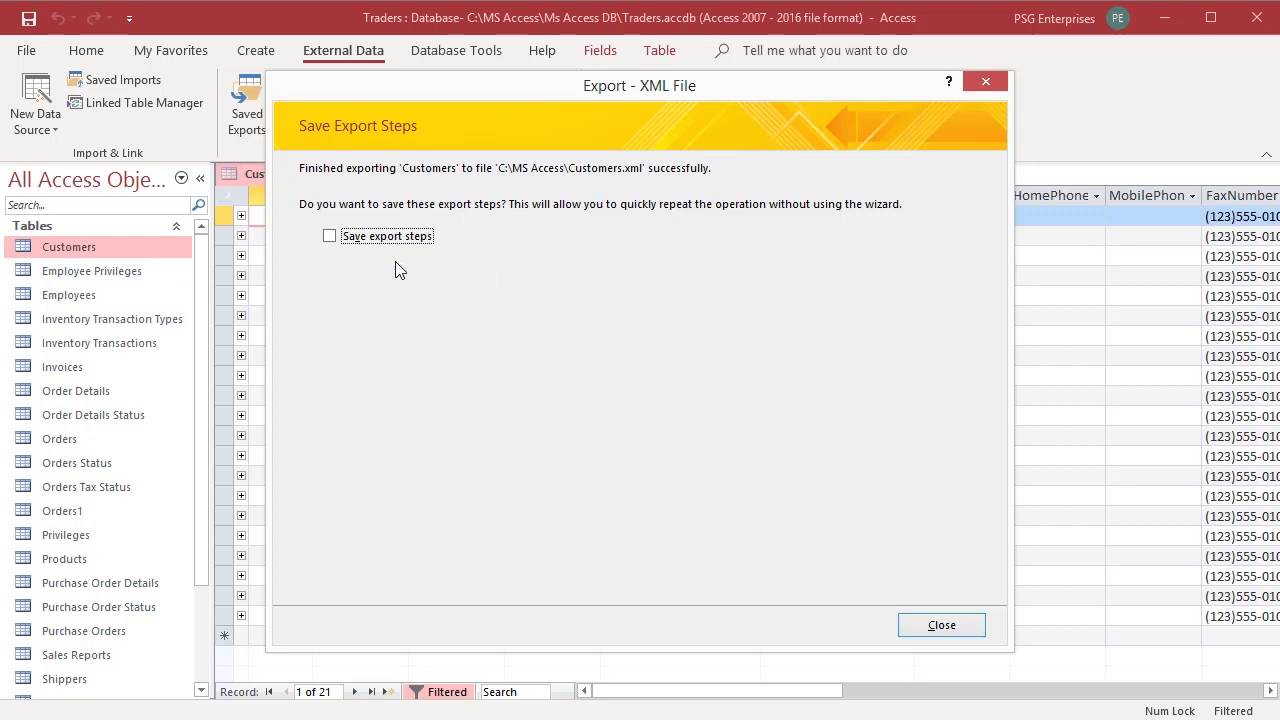
# Close the export wizard without saving the export steps.
pyautogui.click(938, 630)
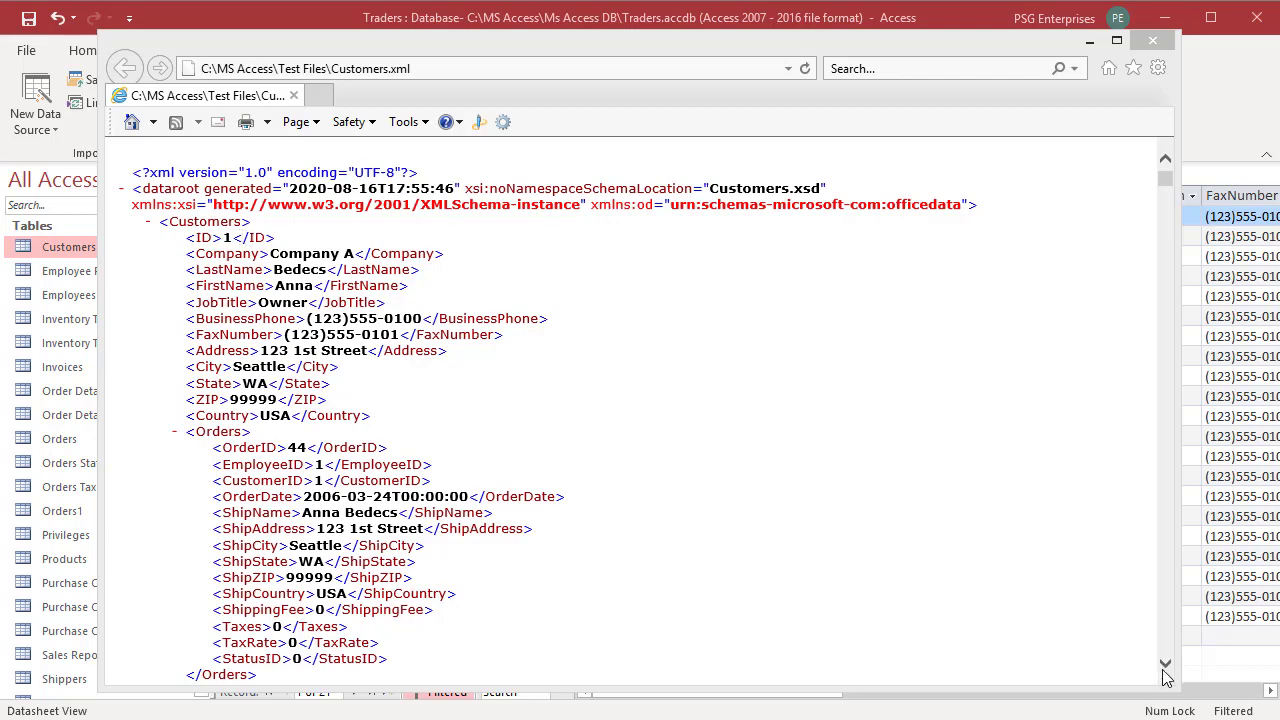
# Scroll Customers.xml to customer 1's OrderID 71 and the closing tag of its record.
pyautogui.click(1164, 668)
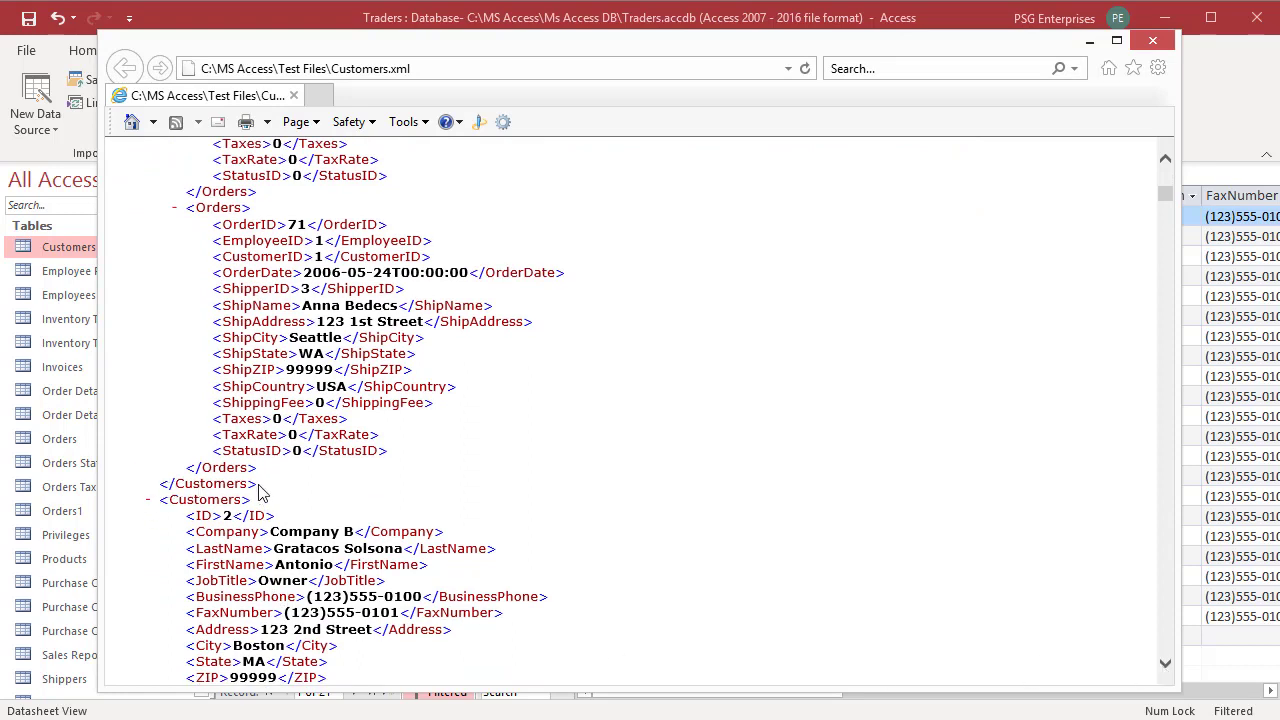
pyautogui.moveTo(255, 489); pyautogui.dragTo(168, 485)
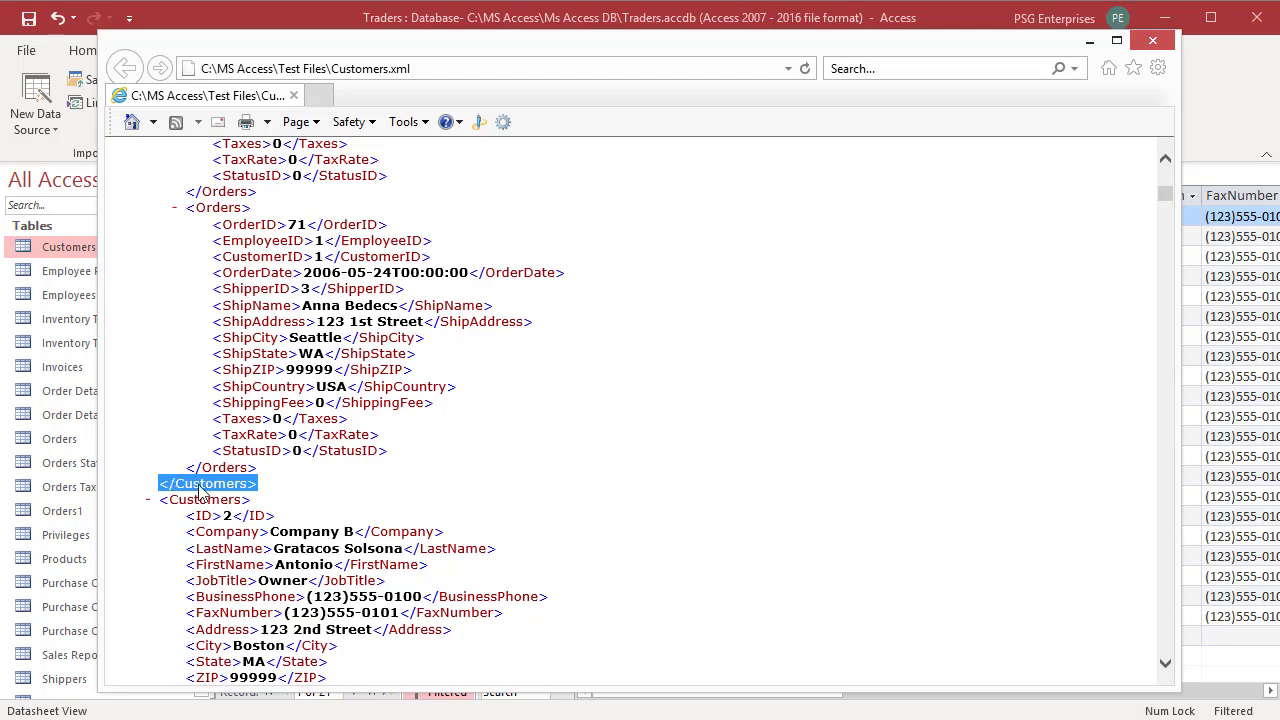
pyautogui.click(1170, 196)
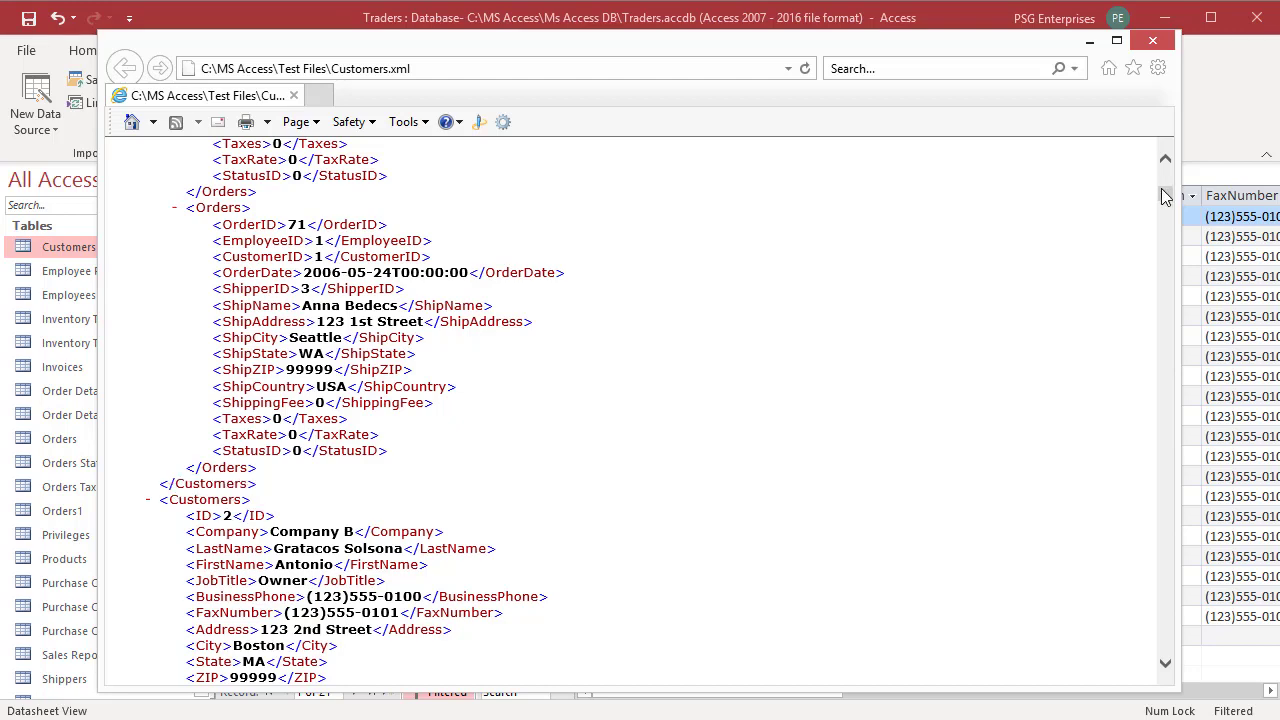
# Scroll through Customers.xml to Company C's orders 36 and 63 and Company D's orders.
pyautogui.moveTo(1165, 196); pyautogui.dragTo(1165, 176)
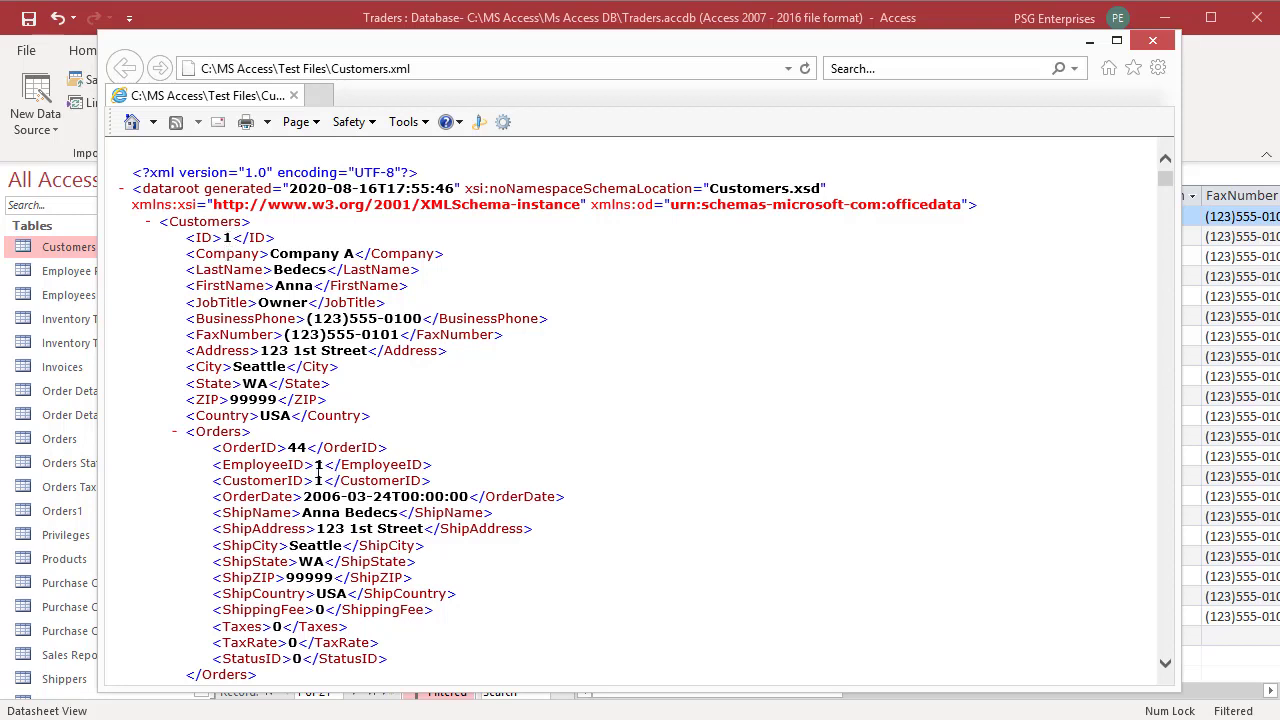
pyautogui.click(1165, 662)
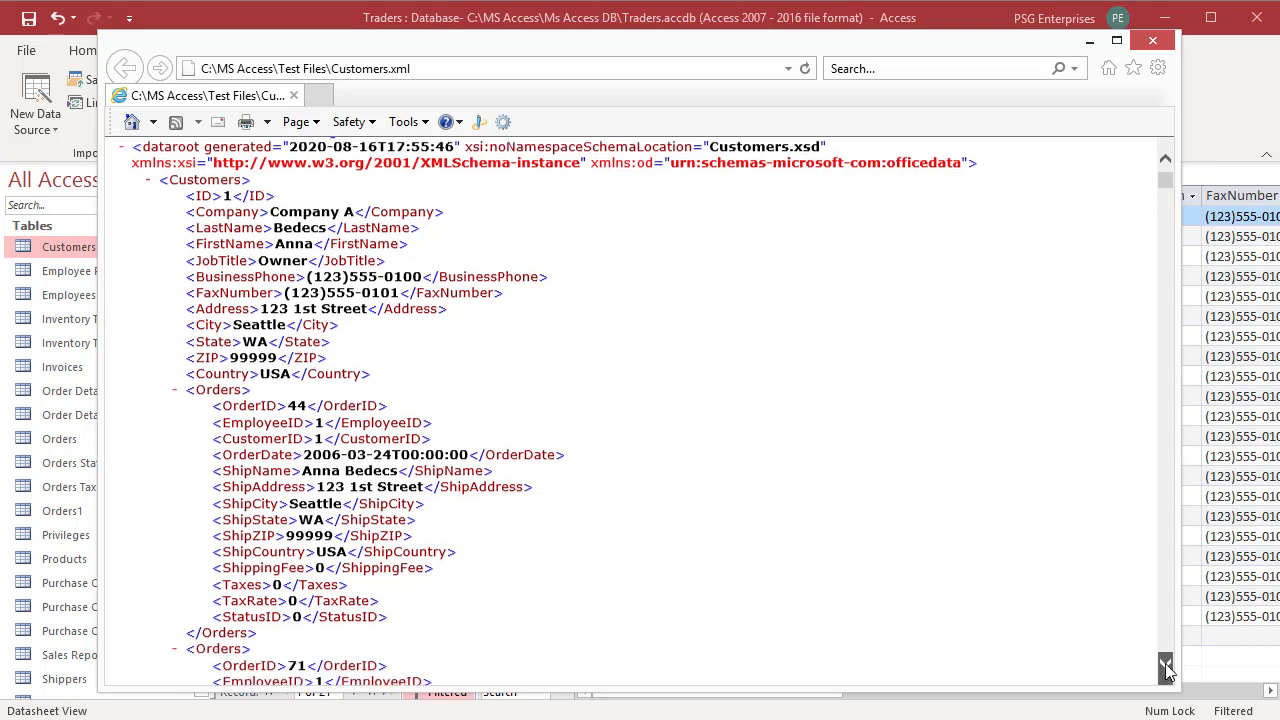
pyautogui.click(1166, 667)
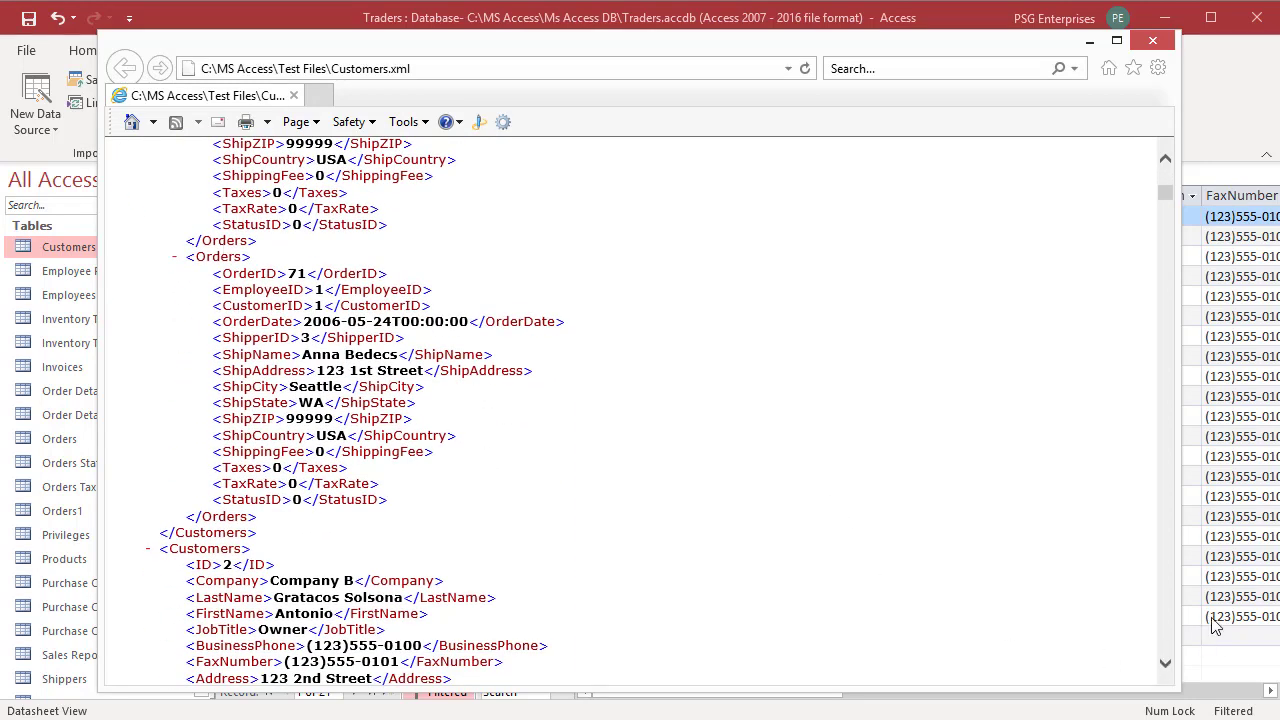
pyautogui.click(1166, 668)
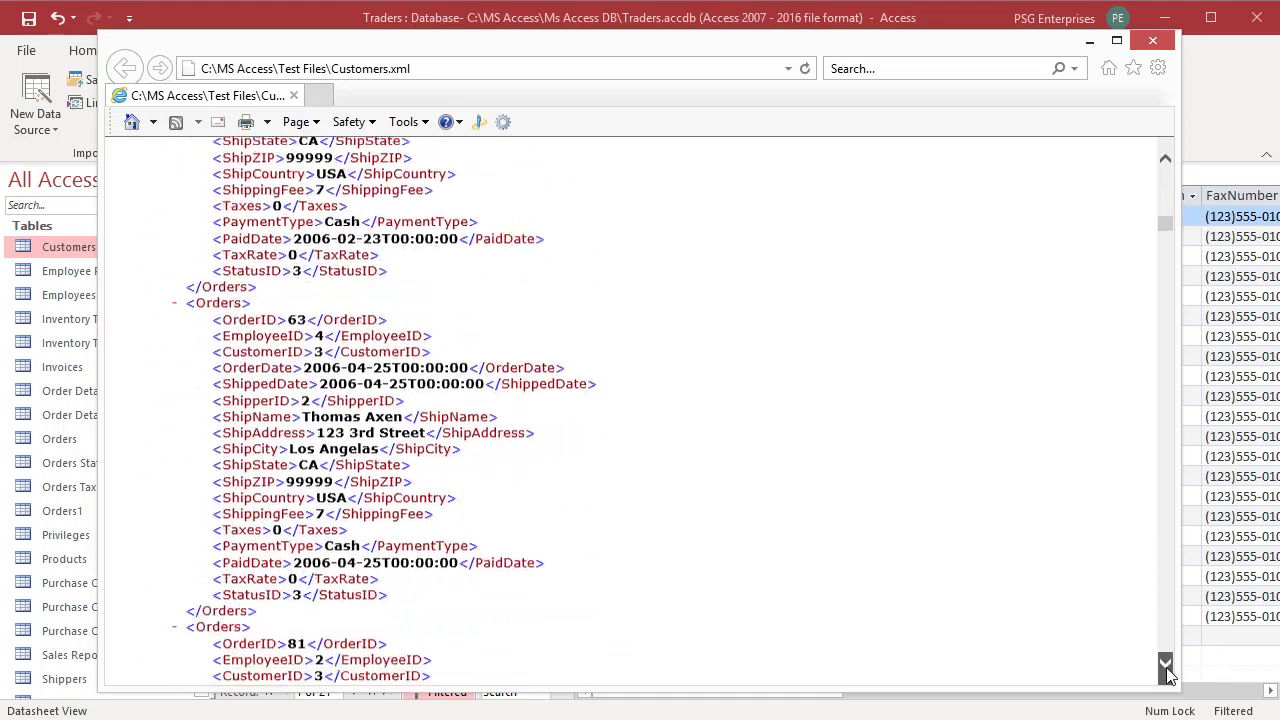
pyautogui.click(1166, 668)
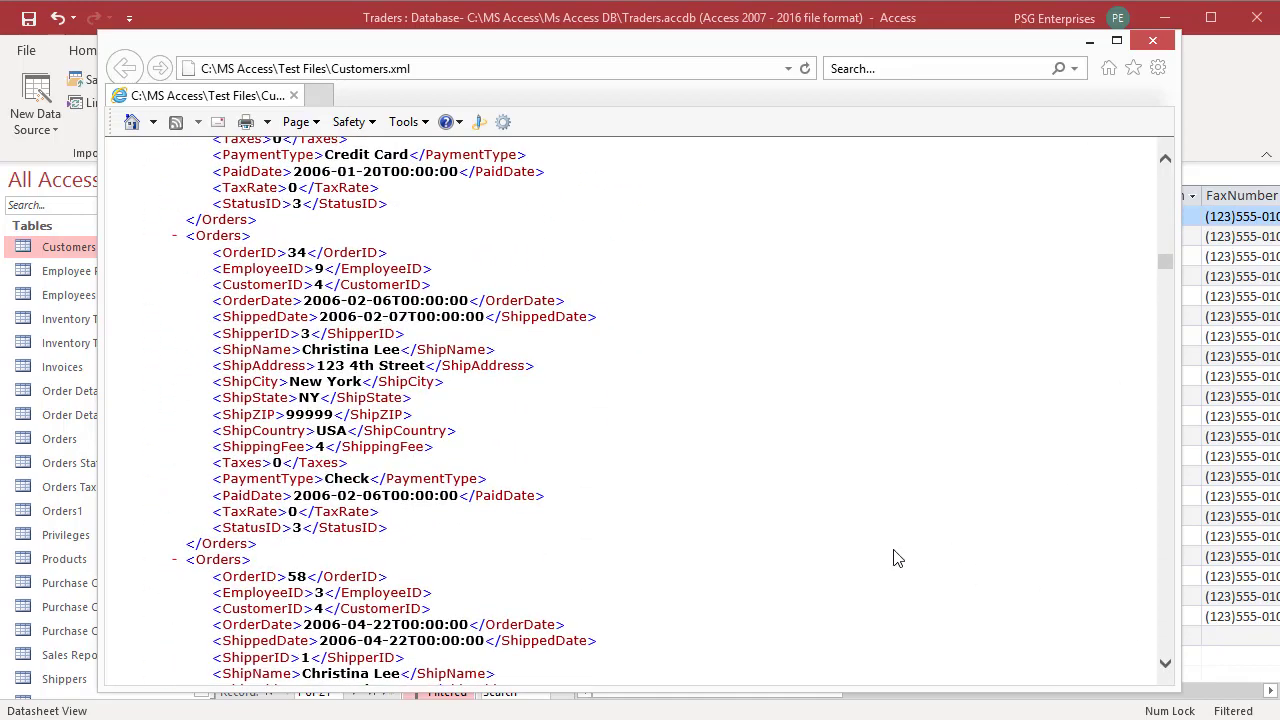
pyautogui.scroll(15, 803, 577)
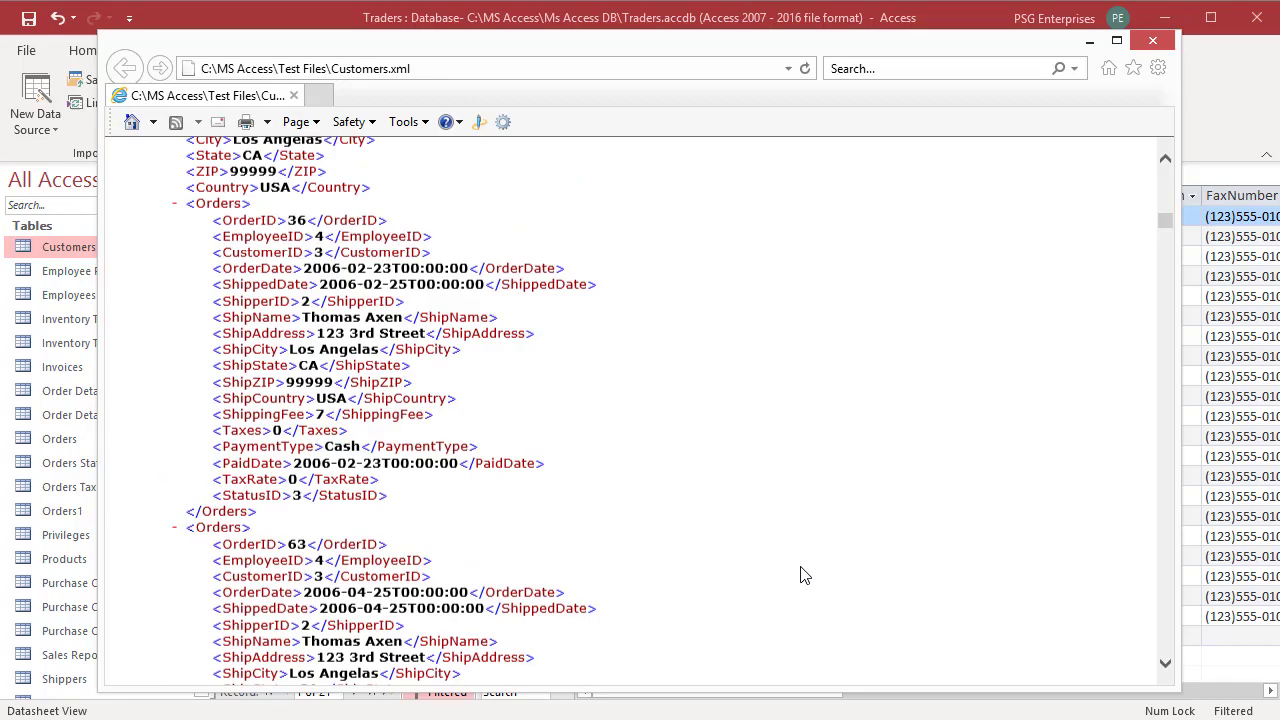